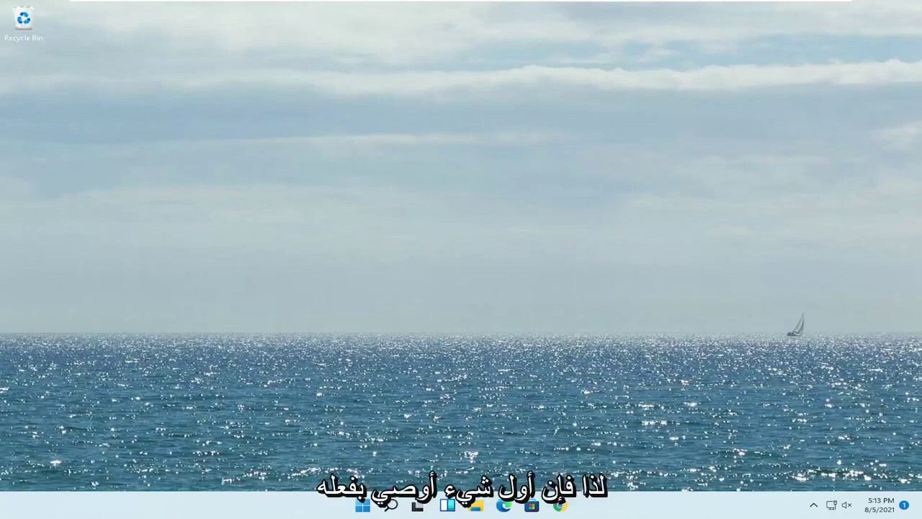
Step: Open System Properties by searching 'advanced system' and switch to its Hardware tab
{"action": "left_click", "coordinate": [390, 505]}
{"action": "type", "text": "advanc"}
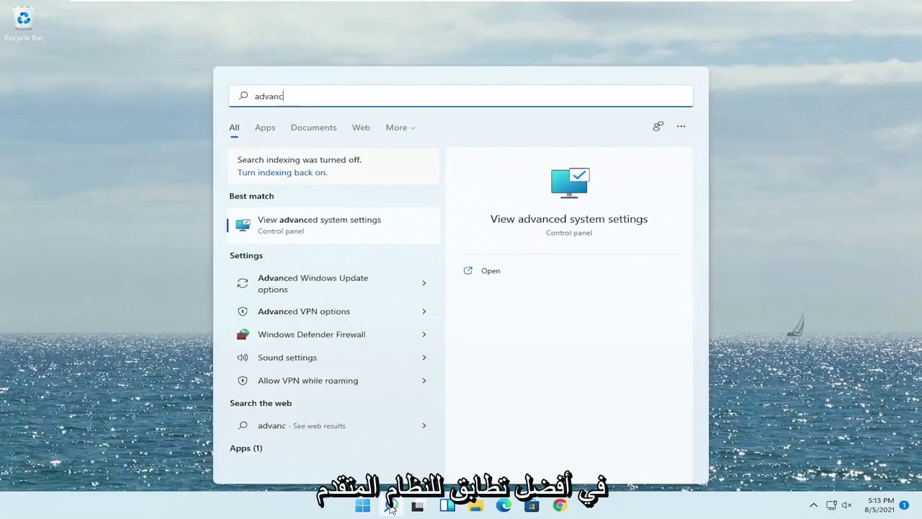
{"action": "type", "text": "ed system"}
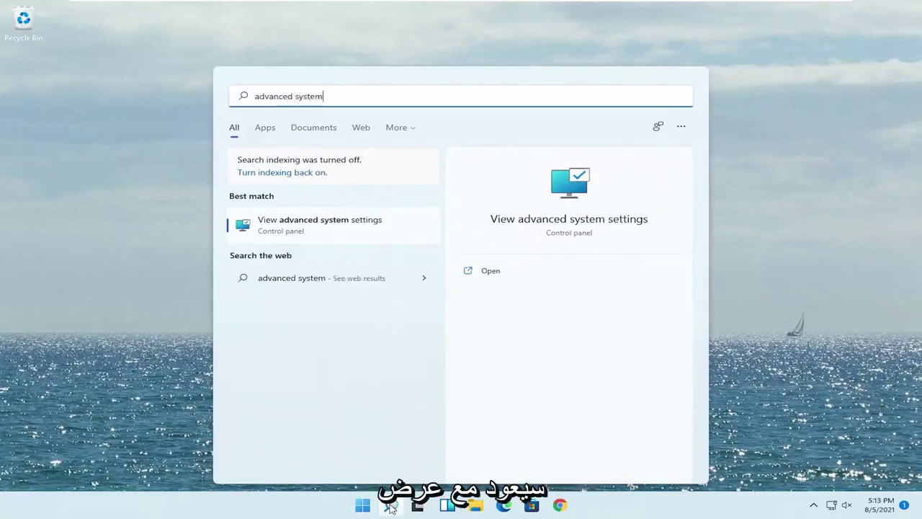
{"action": "left_click", "coordinate": [314, 230]}
{"action": "left_click_drag", "start_coordinate": [175, 33], "coordinate": [455, 116]}
{"action": "left_click", "coordinate": [401, 130]}
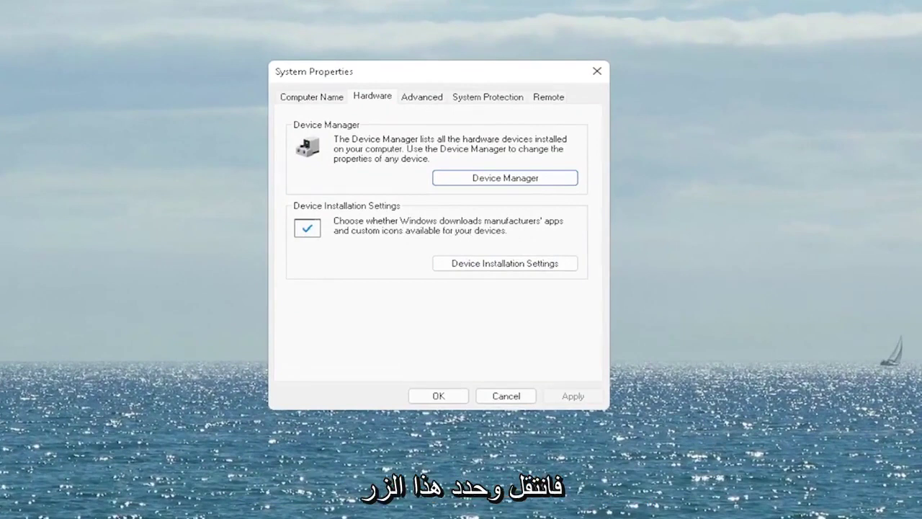
Step: Set Device Installation Settings to Yes (recommended), save the change, and close System Properties
{"action": "left_click", "coordinate": [504, 263]}
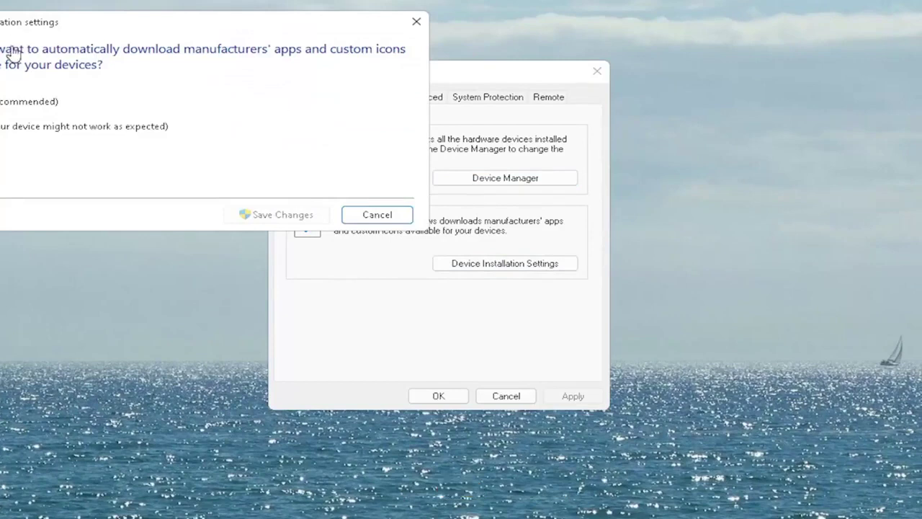
{"action": "left_click_drag", "start_coordinate": [62, 29], "coordinate": [268, 84]}
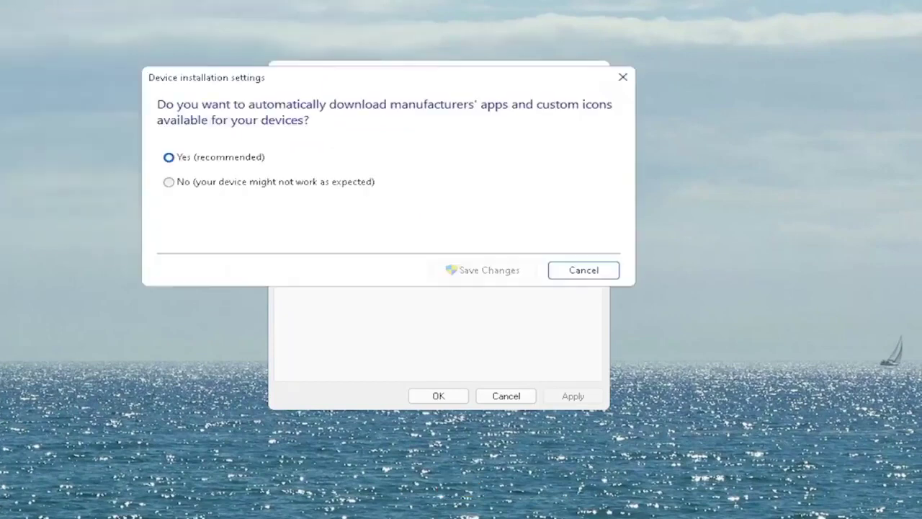
{"action": "left_click", "coordinate": [209, 160]}
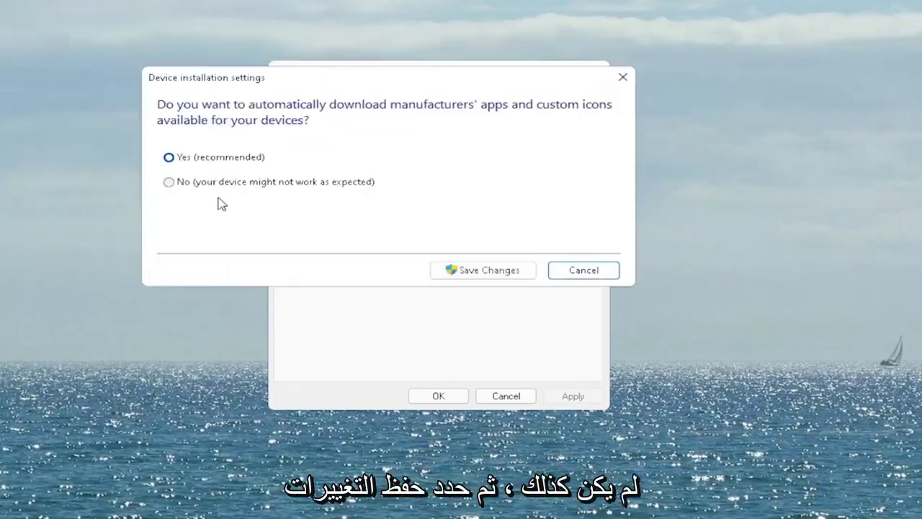
{"action": "left_click", "coordinate": [489, 269]}
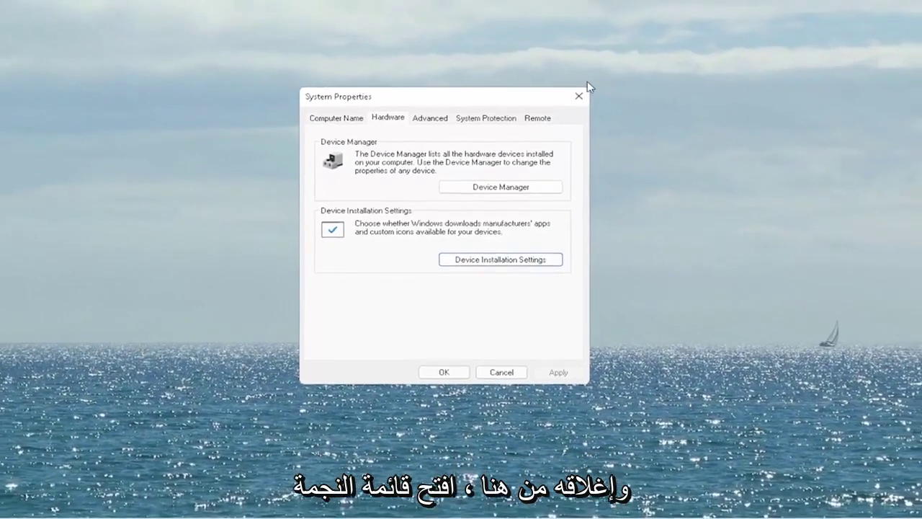
{"action": "left_click", "coordinate": [596, 71]}
Step: Open Device Manager by searching 'device manager'
{"action": "left_click", "coordinate": [391, 507]}
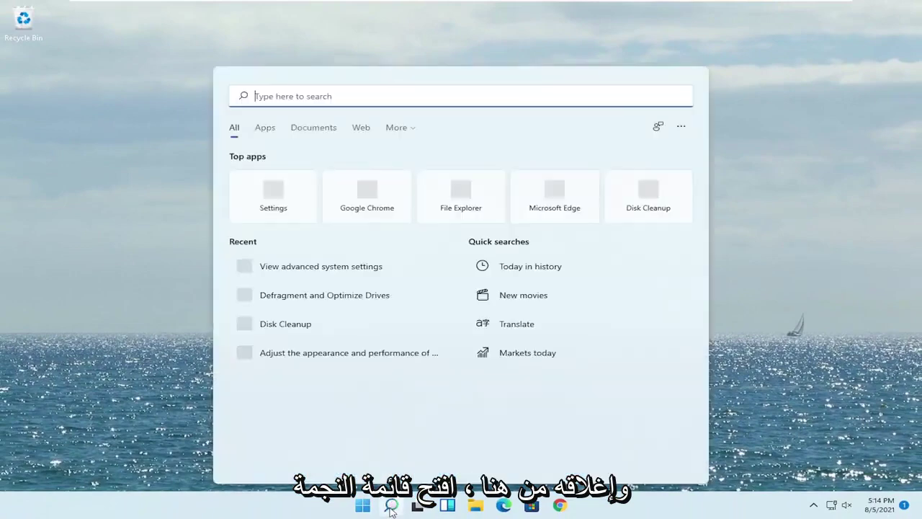
{"action": "type", "text": "device manager"}
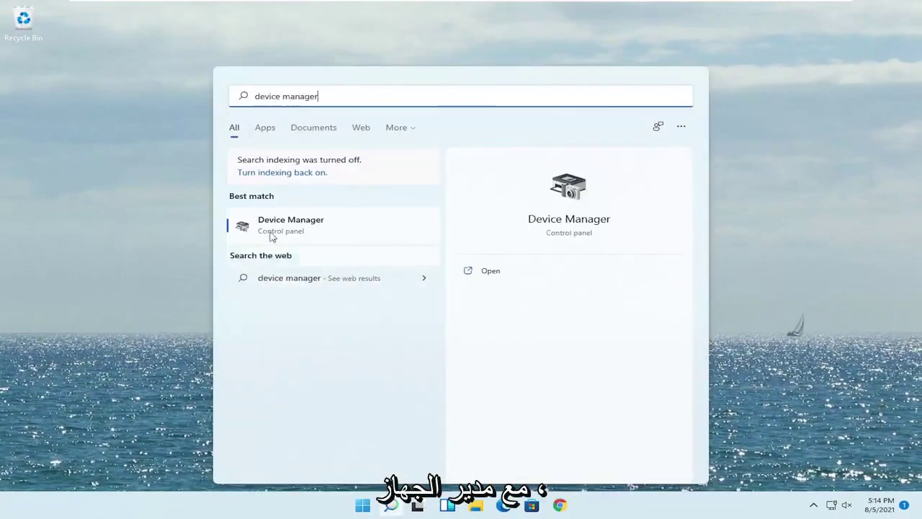
{"action": "left_click", "coordinate": [308, 228]}
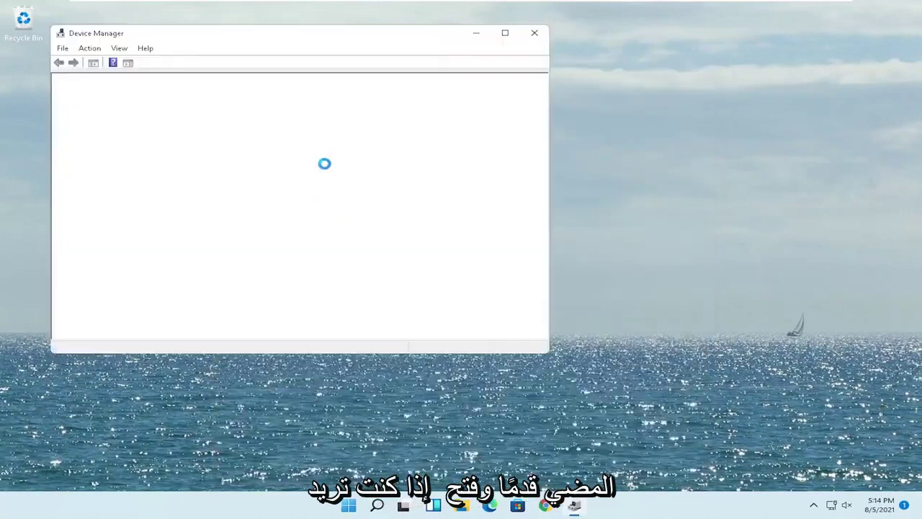
{"action": "left_click_drag", "start_coordinate": [306, 40], "coordinate": [438, 68]}
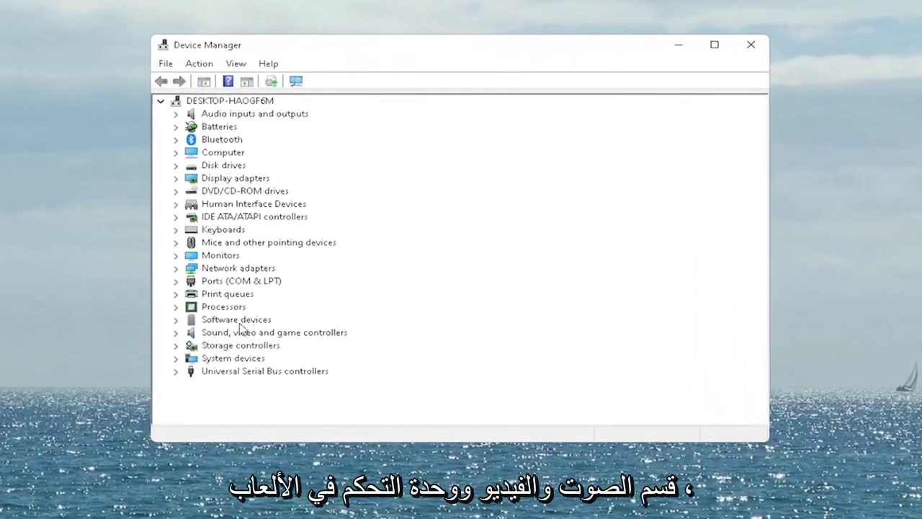
Step: Under Sound, video and game controllers, show the High Definition Audio Device's Driver tab
{"action": "left_click", "coordinate": [240, 330]}
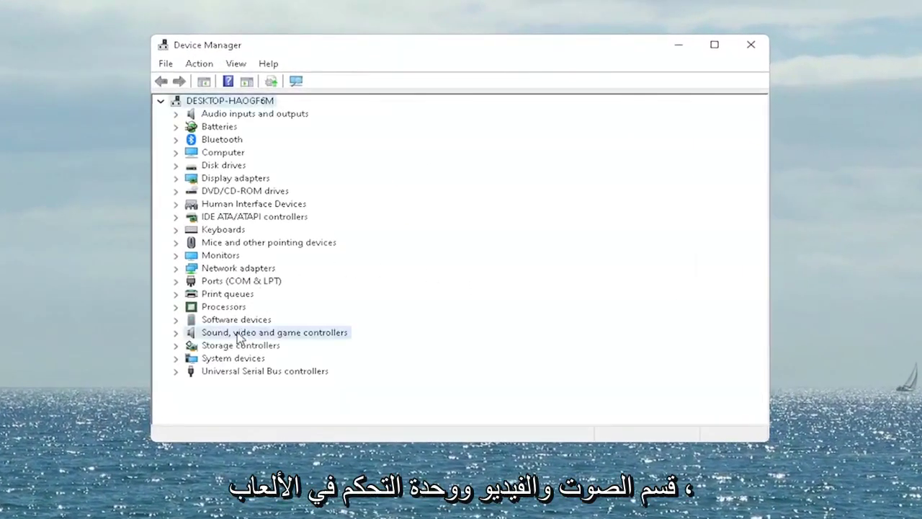
{"action": "double_click", "coordinate": [281, 335]}
{"action": "left_click", "coordinate": [259, 346]}
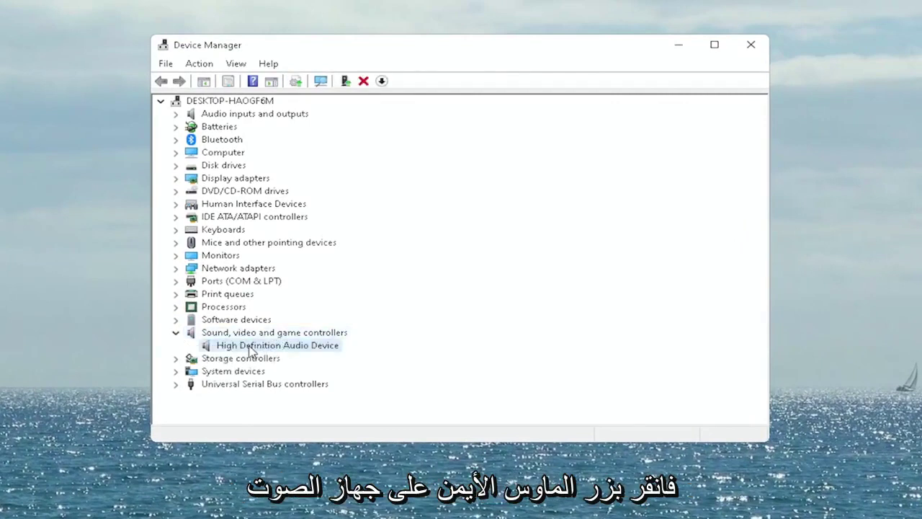
{"action": "right_click", "coordinate": [280, 349]}
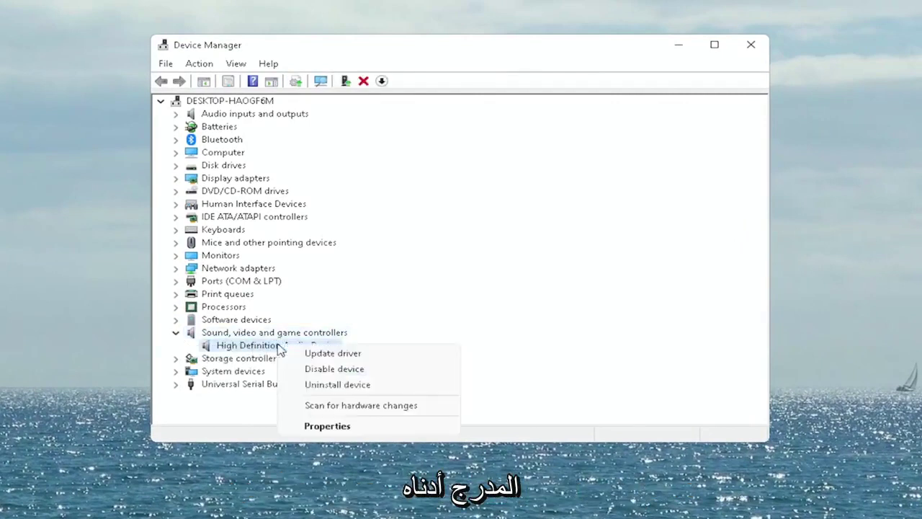
{"action": "left_click", "coordinate": [317, 428]}
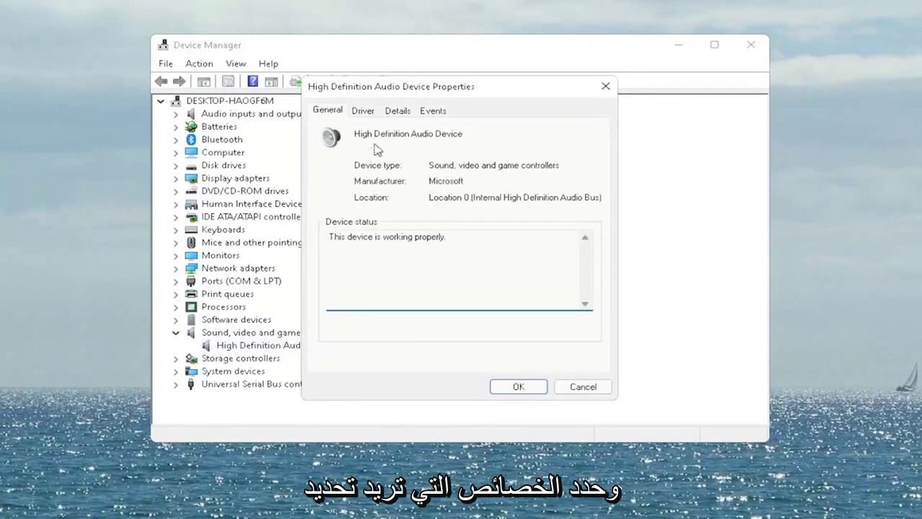
{"action": "left_click", "coordinate": [363, 112]}
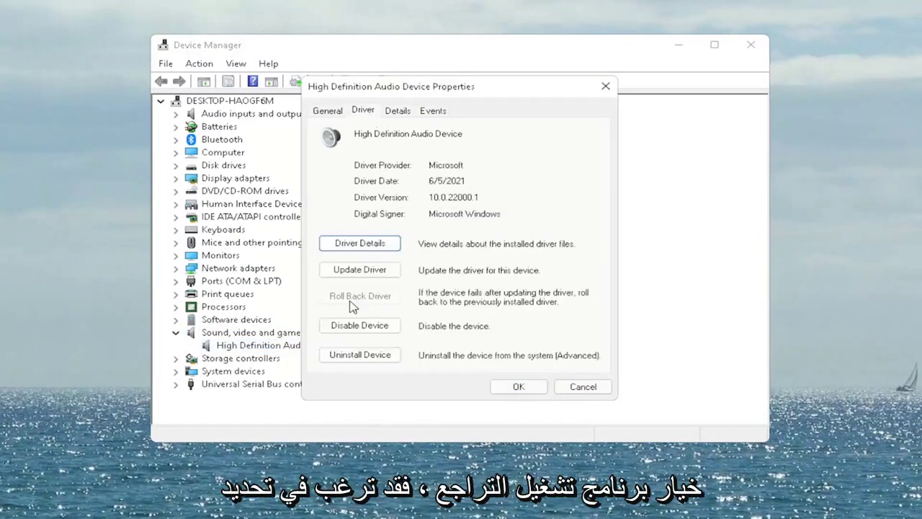
Step: Reinstall the High Definition Audio Device driver from the on-computer list, accepting the warning
{"action": "left_click", "coordinate": [373, 271]}
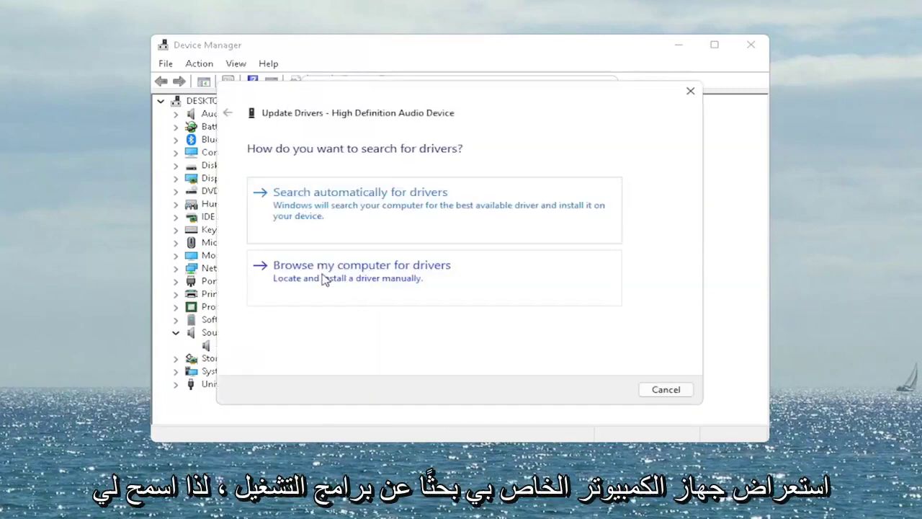
{"action": "left_click", "coordinate": [411, 271]}
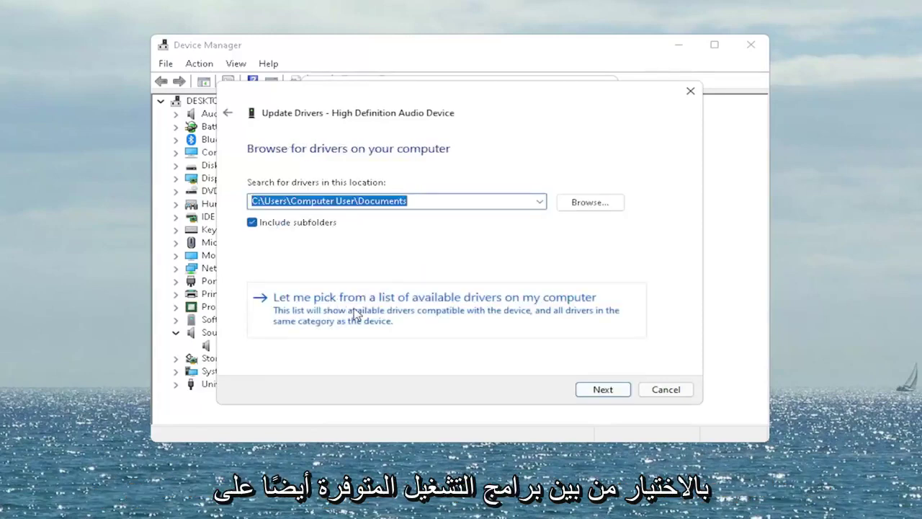
{"action": "left_click", "coordinate": [439, 320]}
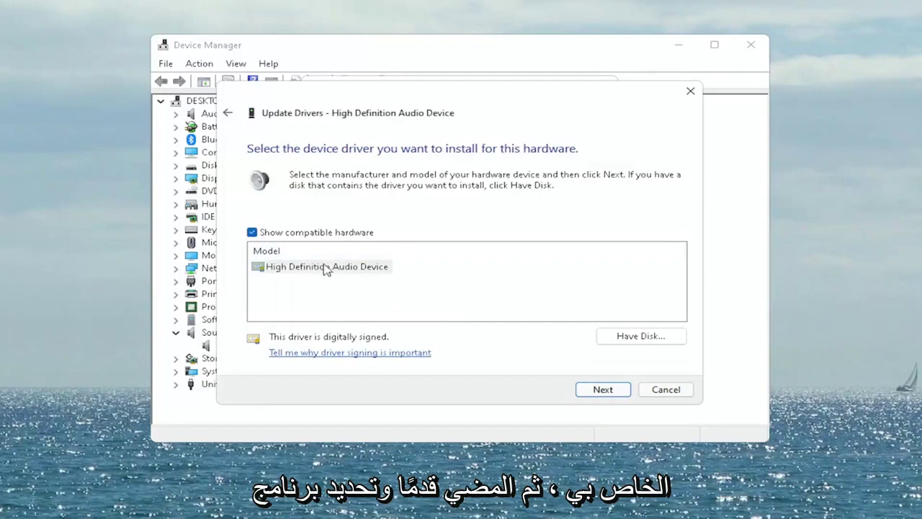
{"action": "left_click", "coordinate": [301, 267]}
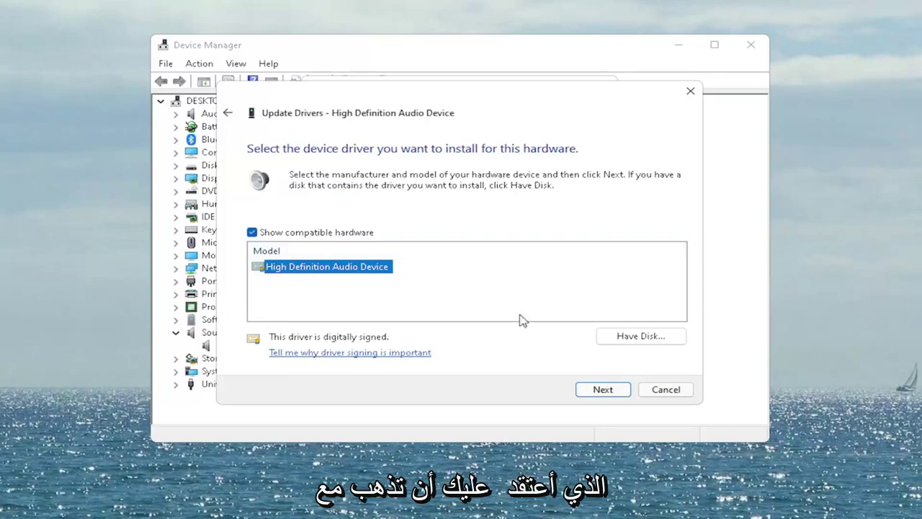
{"action": "left_click", "coordinate": [599, 390]}
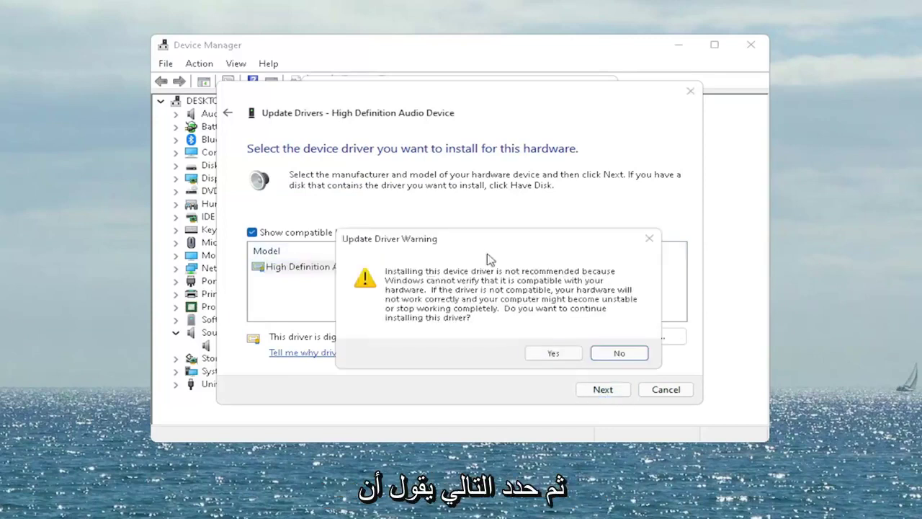
{"action": "left_click_drag", "start_coordinate": [475, 239], "coordinate": [422, 209]}
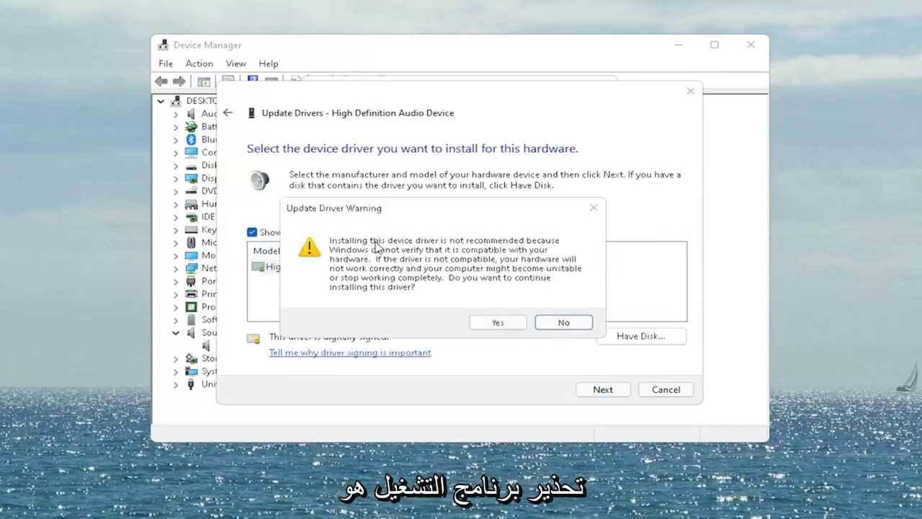
{"action": "left_click", "coordinate": [506, 323]}
{"action": "left_click", "coordinate": [668, 389]}
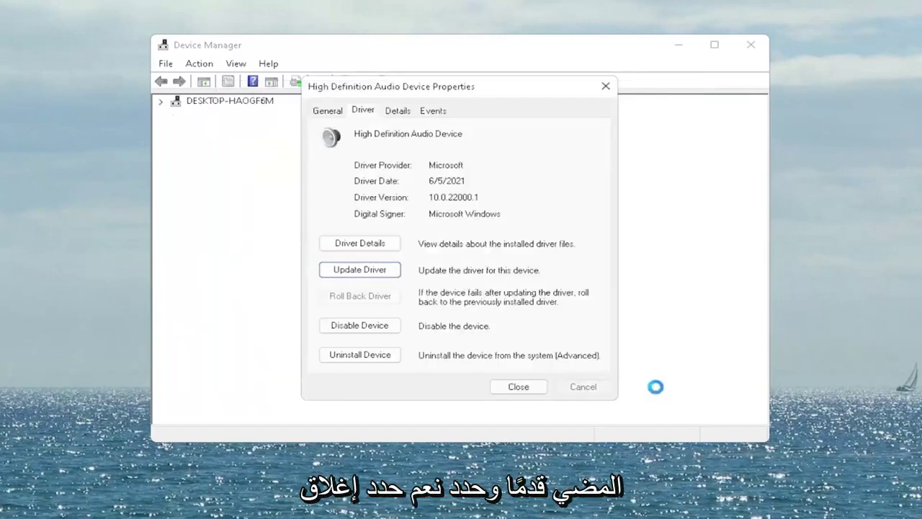
Step: Close the audio device properties and accept the prompt to restart Windows now
{"action": "left_click", "coordinate": [520, 387]}
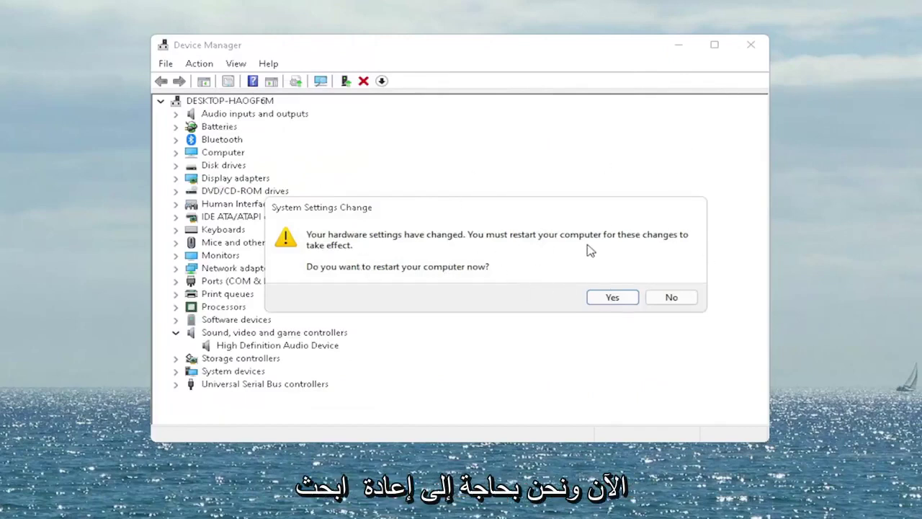
{"action": "left_click", "coordinate": [616, 295]}
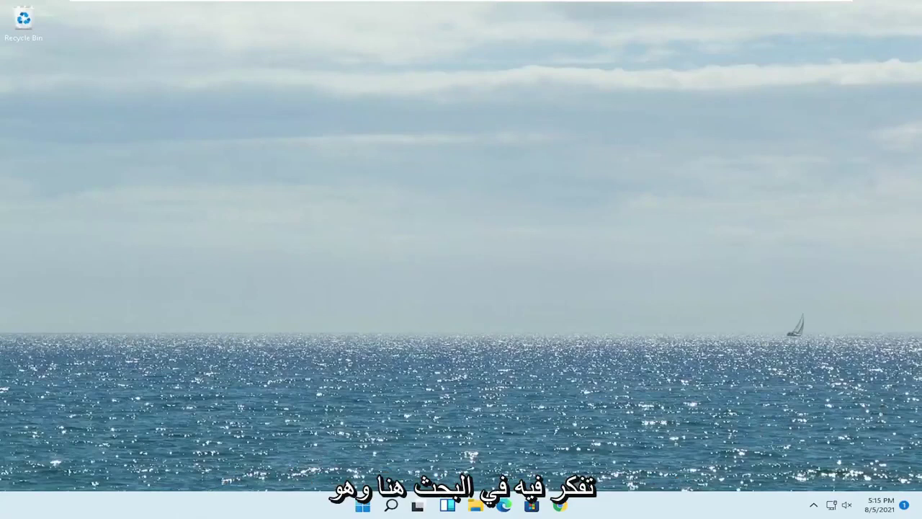
Step: Open Bluetooth & devices settings using Show Bluetooth Devices on the tray Bluetooth icon
{"action": "left_click", "coordinate": [815, 506]}
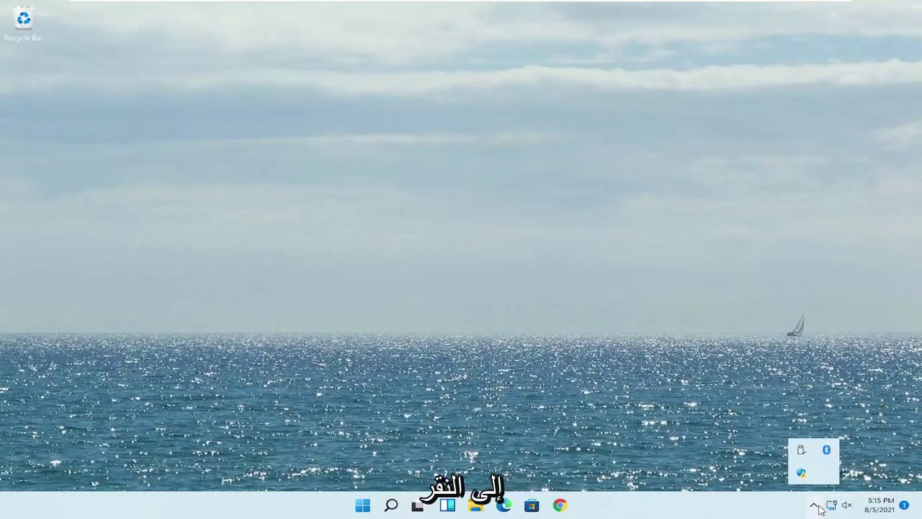
{"action": "right_click", "coordinate": [821, 456]}
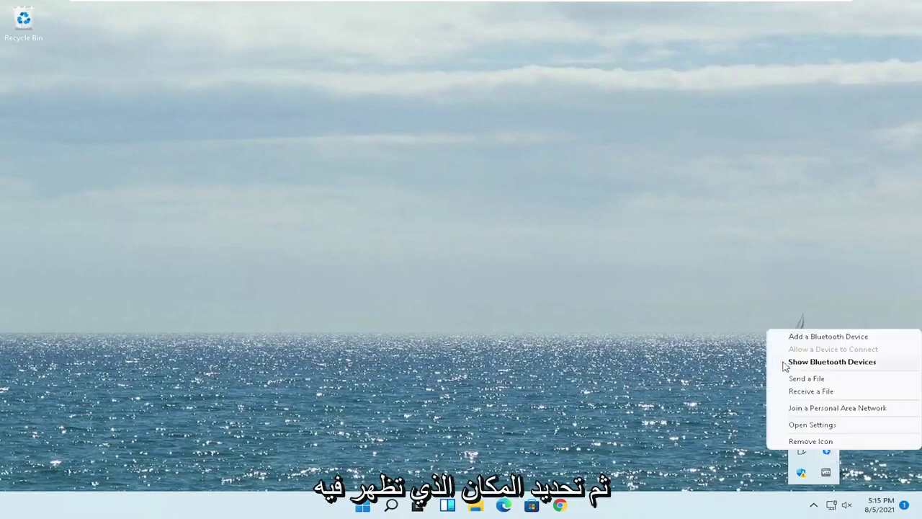
{"action": "left_click", "coordinate": [833, 363]}
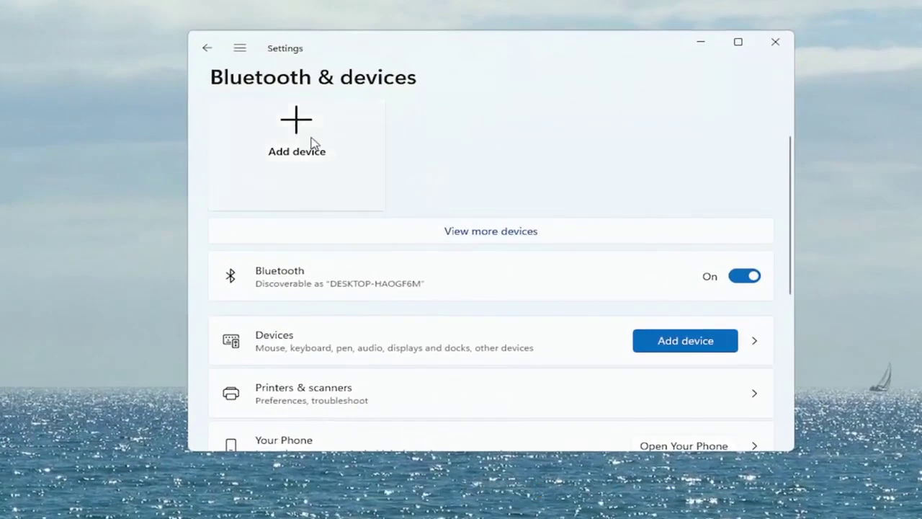
Step: Begin adding a Bluetooth device, then cancel the search and close the Settings window
{"action": "left_click", "coordinate": [290, 133]}
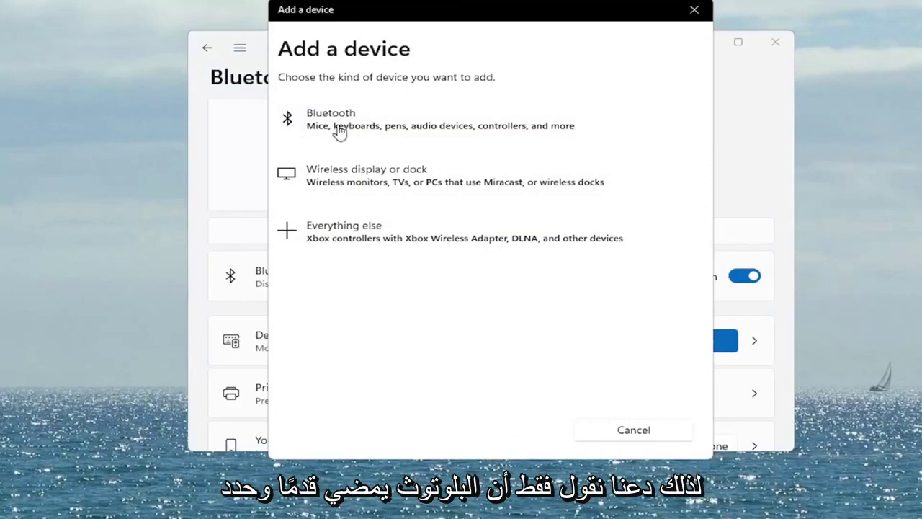
{"action": "left_click", "coordinate": [395, 128]}
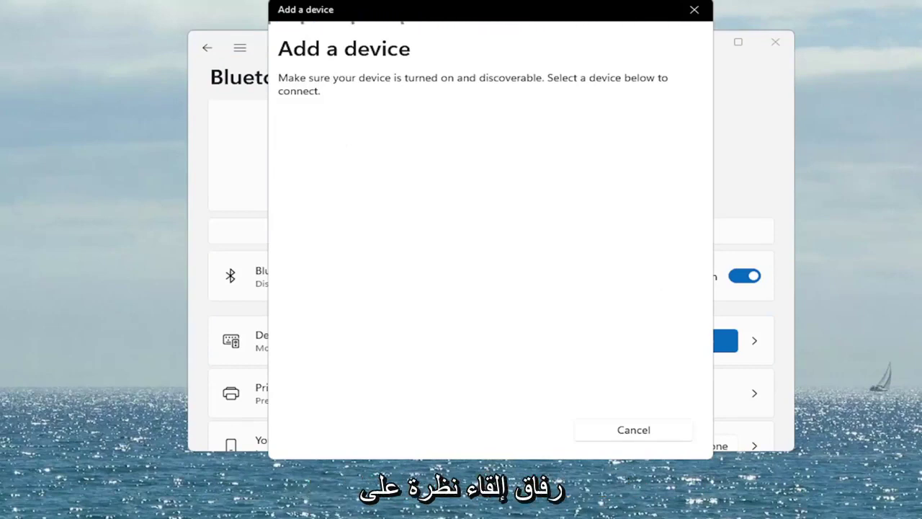
{"action": "left_click", "coordinate": [694, 9]}
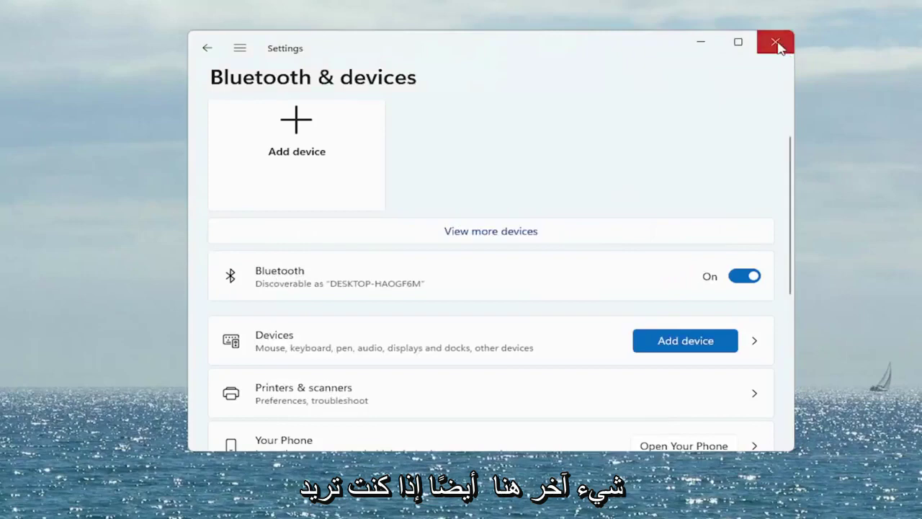
{"action": "left_click", "coordinate": [775, 41]}
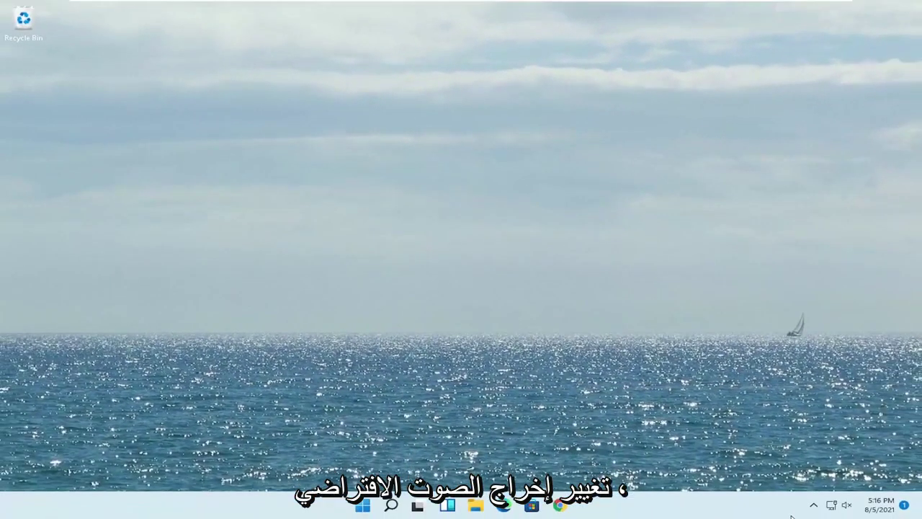
Step: Search for 'settings' and navigate to System › Sound in the Settings app
{"action": "left_click", "coordinate": [390, 507]}
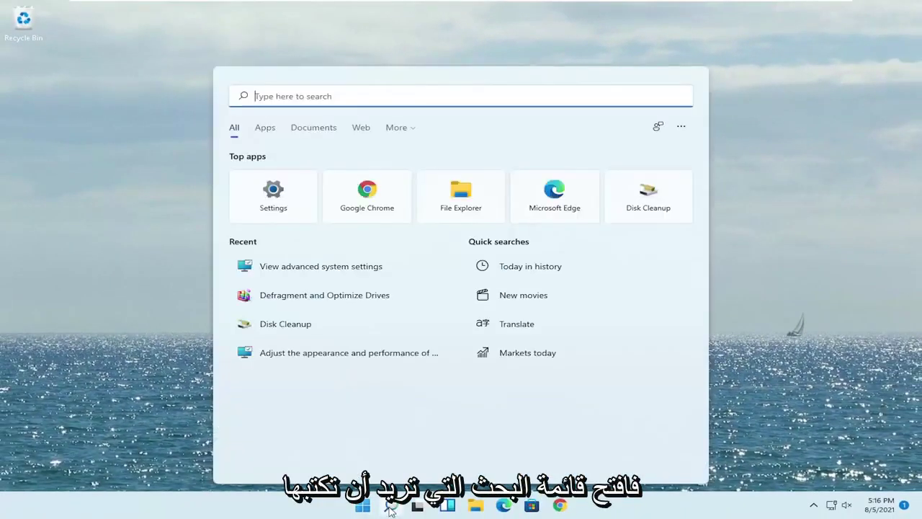
{"action": "type", "text": "settings"}
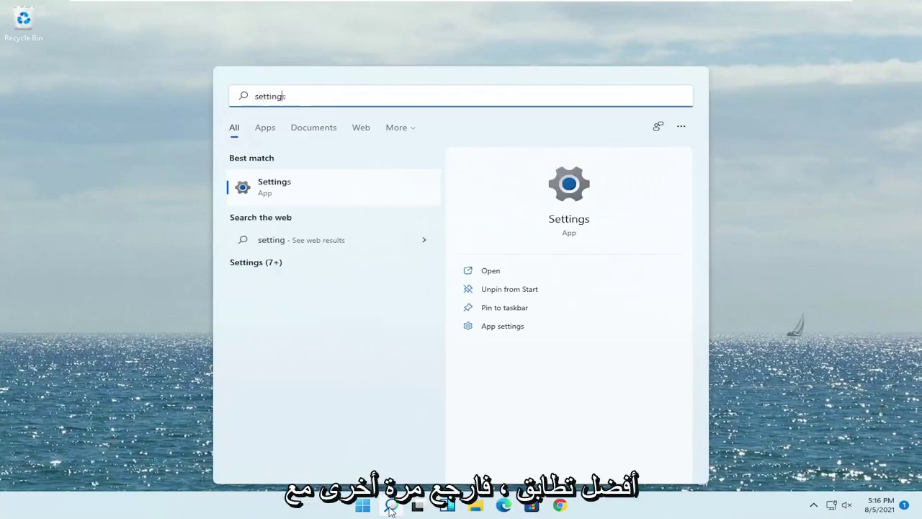
{"action": "left_click", "coordinate": [278, 189]}
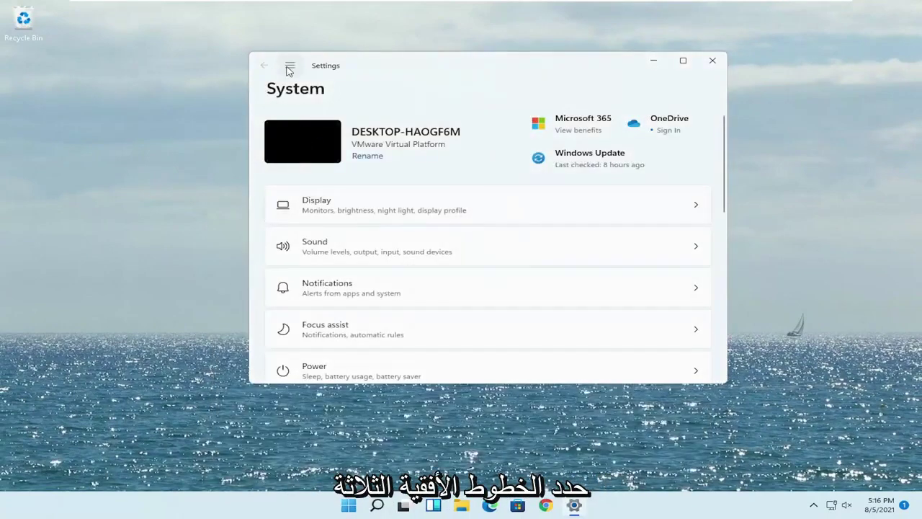
{"action": "left_click", "coordinate": [290, 67]}
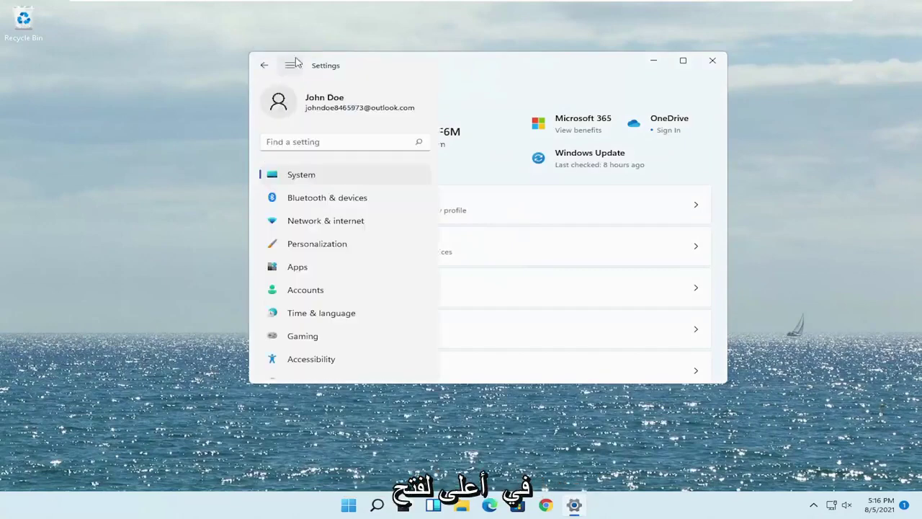
{"action": "left_click", "coordinate": [283, 182]}
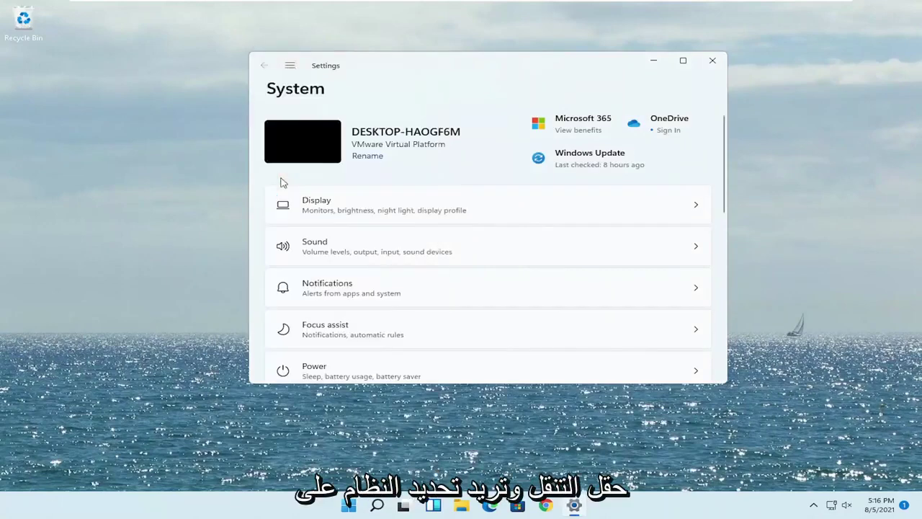
{"action": "left_click", "coordinate": [353, 252]}
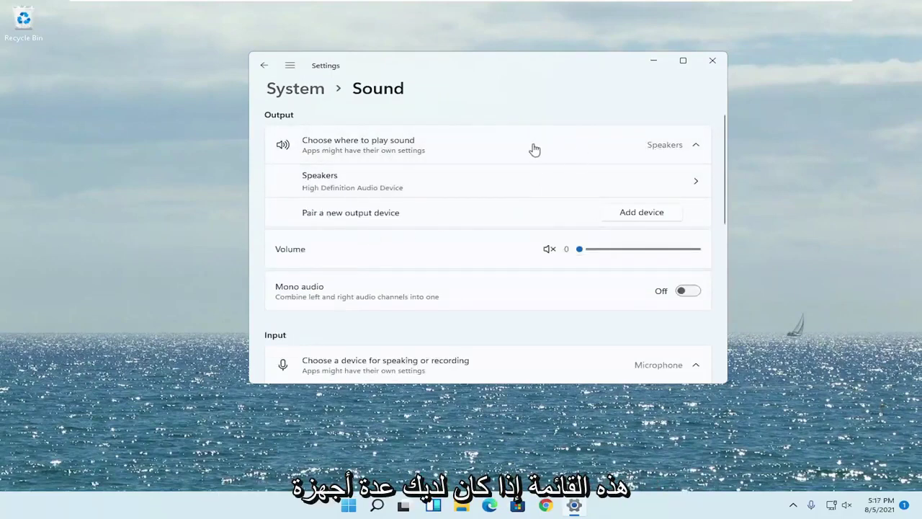
Step: Switch Speakers audio to Don't allow and back to Allow, then return to Sound
{"action": "left_click", "coordinate": [350, 185]}
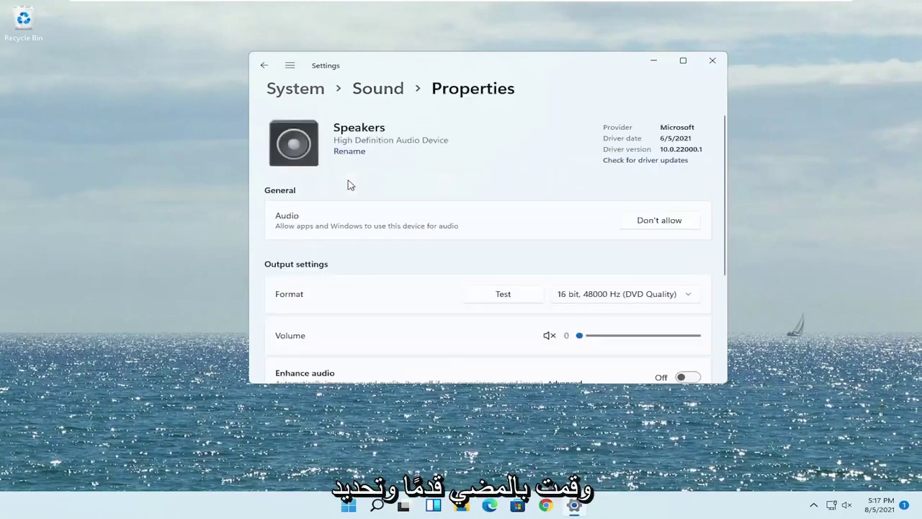
{"action": "left_click", "coordinate": [659, 221]}
{"action": "left_click", "coordinate": [563, 189]}
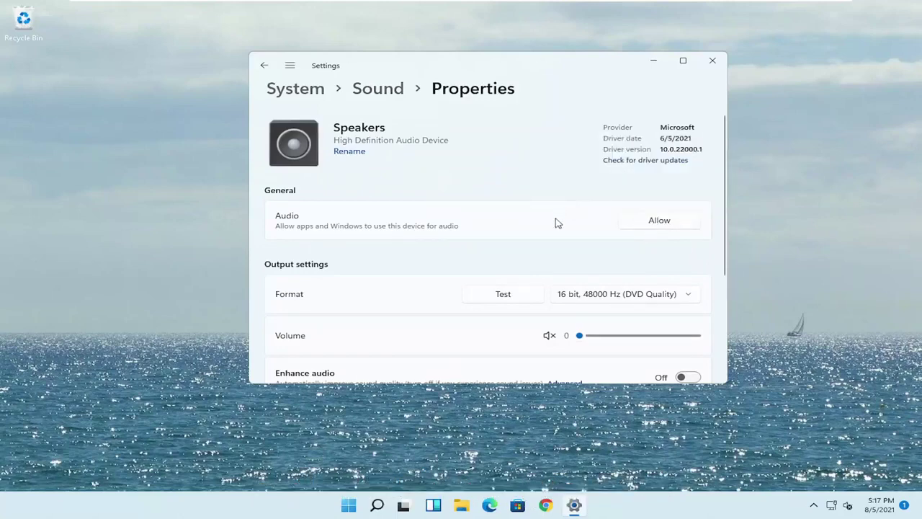
{"action": "left_click", "coordinate": [654, 226]}
{"action": "scroll", "coordinate": [622, 243], "scroll_direction": "down", "scroll_amount": 1}
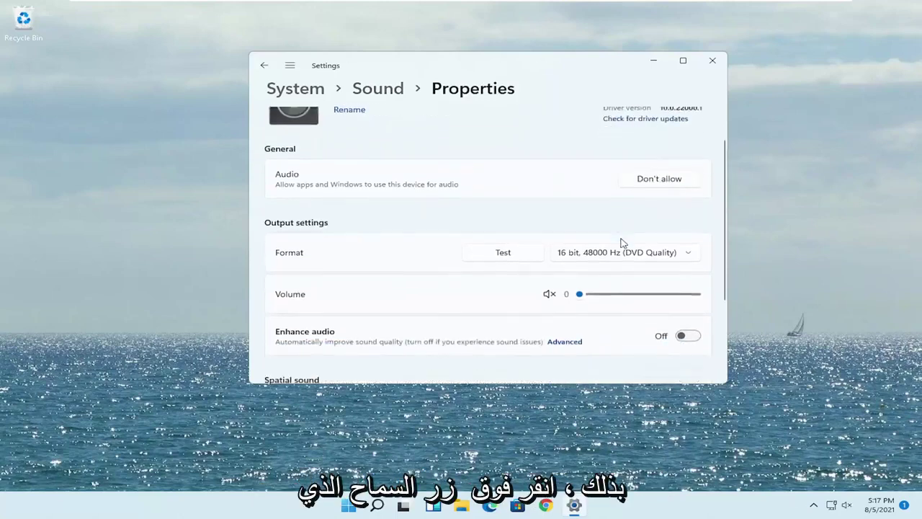
{"action": "scroll", "coordinate": [623, 242], "scroll_direction": "down", "scroll_amount": 1}
{"action": "left_click_drag", "start_coordinate": [593, 258], "coordinate": [531, 255]}
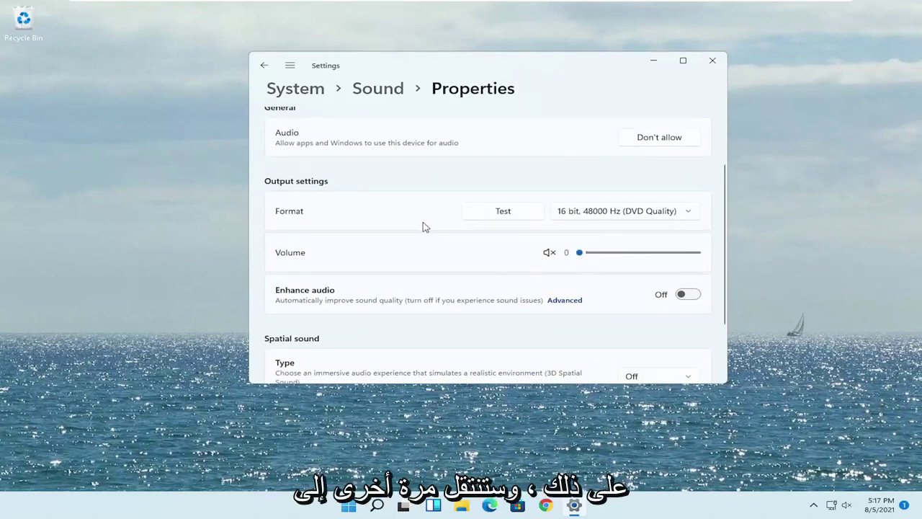
{"action": "scroll", "coordinate": [396, 194], "scroll_direction": "up", "scroll_amount": 2}
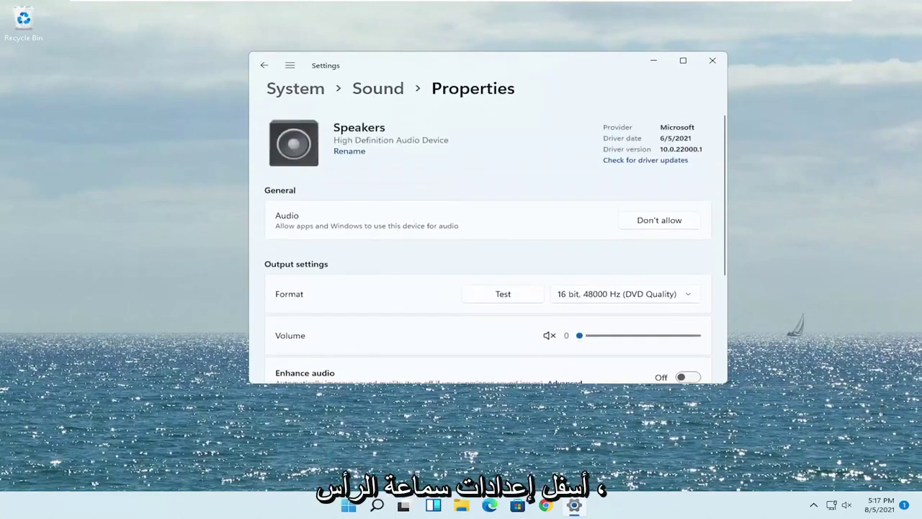
{"action": "left_click", "coordinate": [264, 65]}
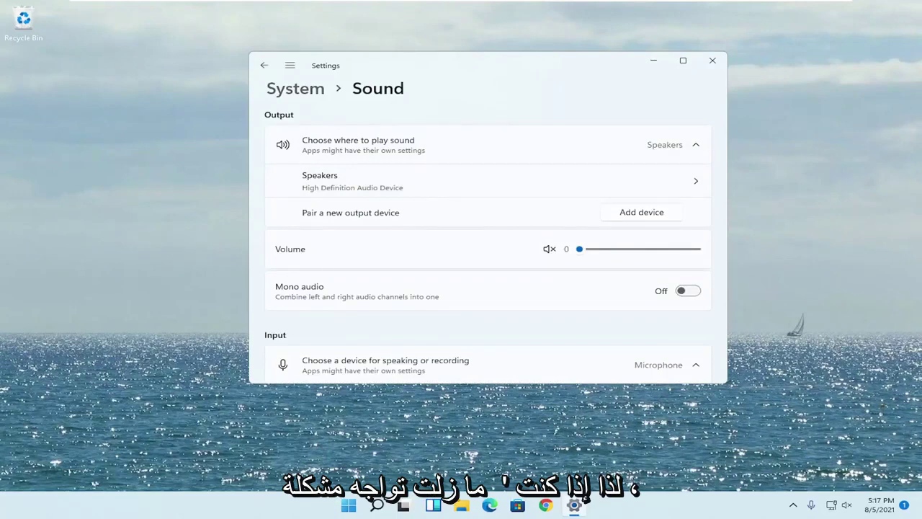
Step: Close Settings, search 'troubleshoot', and open Troubleshoot › Other troubleshooters
{"action": "left_click", "coordinate": [711, 62]}
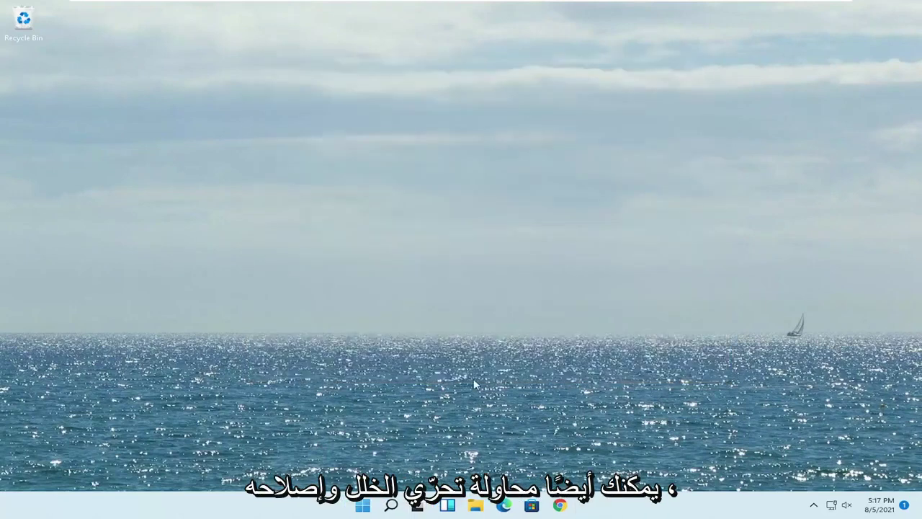
{"action": "type", "text": "troubleshoot"}
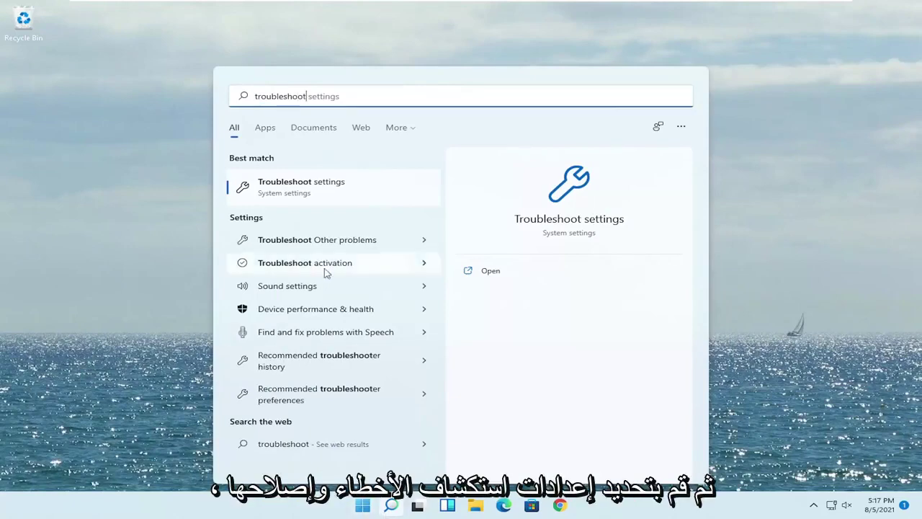
{"action": "left_click", "coordinate": [344, 191]}
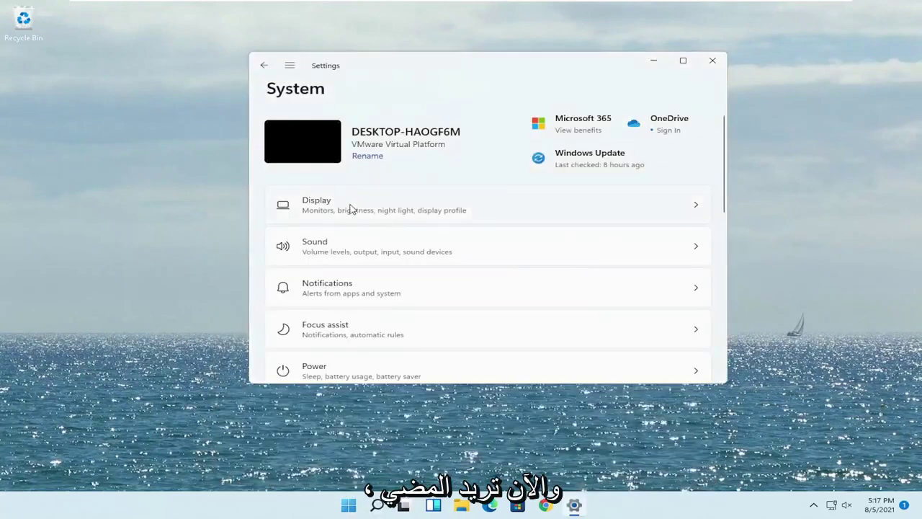
{"action": "scroll", "coordinate": [429, 278], "scroll_direction": "down", "scroll_amount": 5}
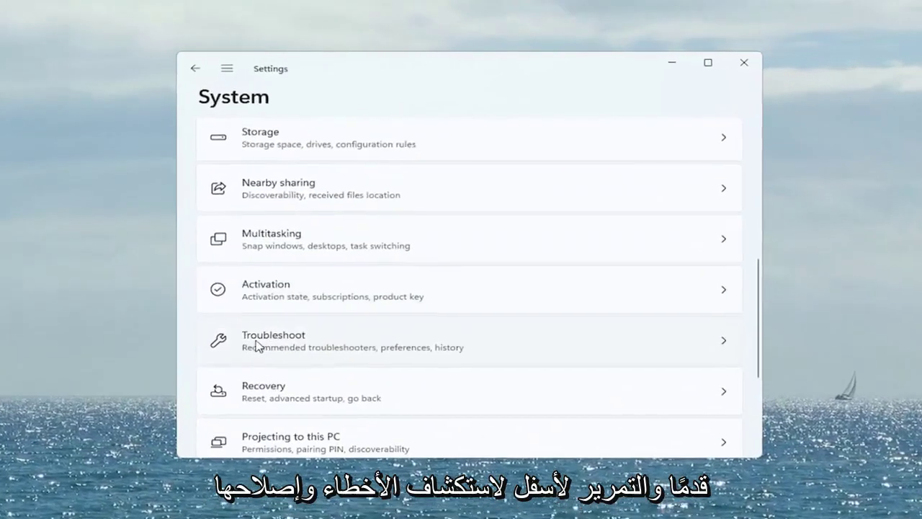
{"action": "left_click", "coordinate": [350, 348]}
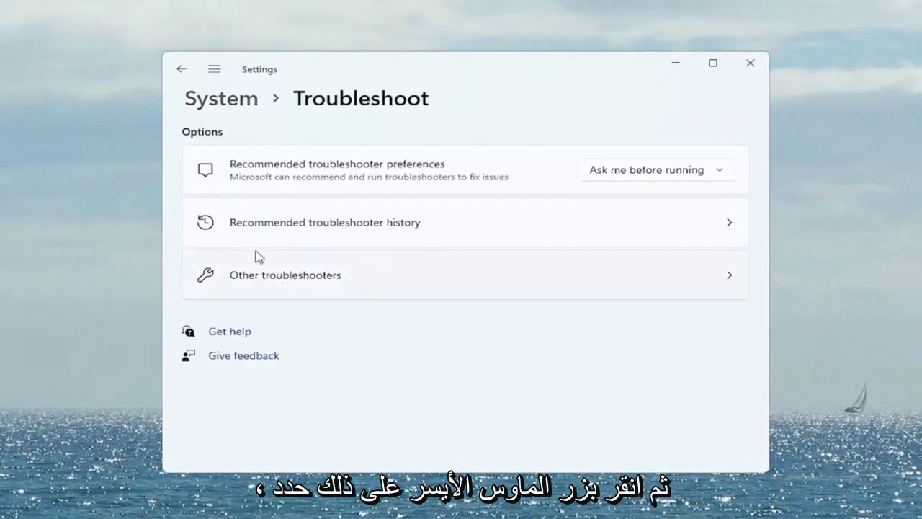
{"action": "left_click", "coordinate": [320, 288]}
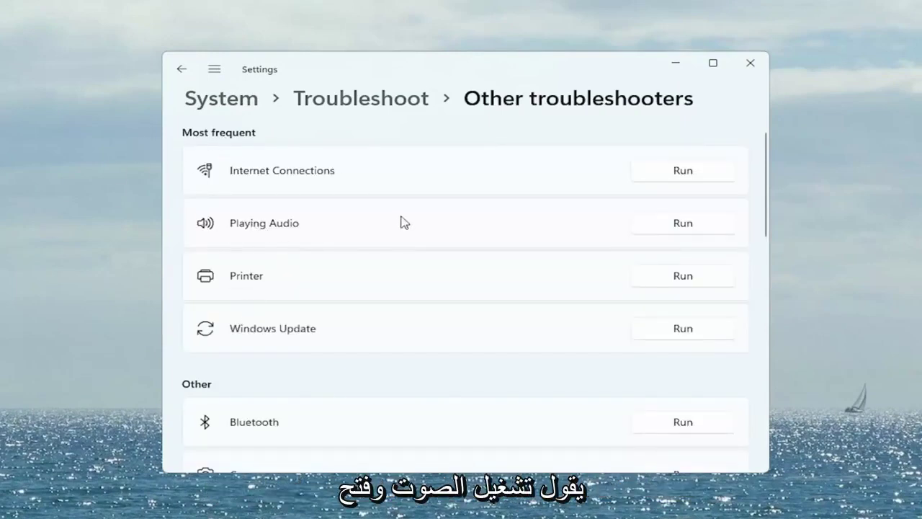
Step: Run the Playing Audio troubleshooter, declining Audio Enhancements, then close the troubleshooter and Settings
{"action": "left_click", "coordinate": [683, 223]}
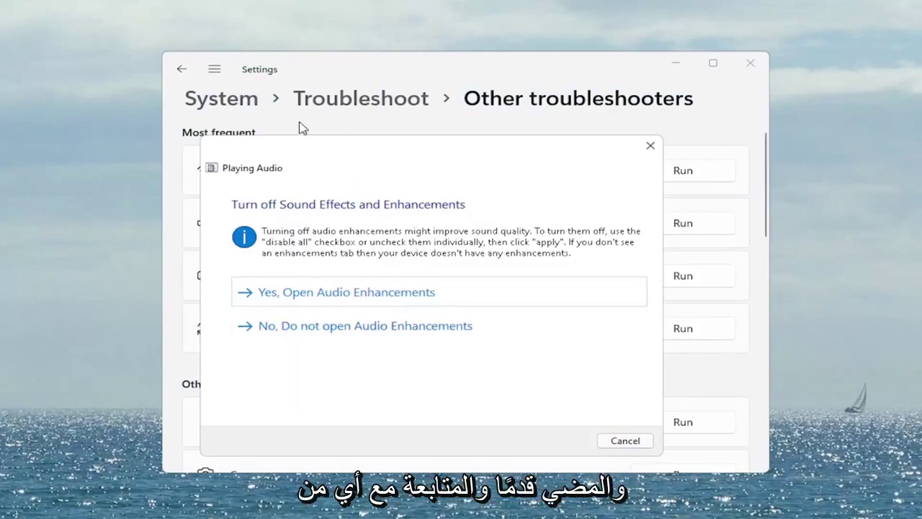
{"action": "left_click", "coordinate": [325, 330]}
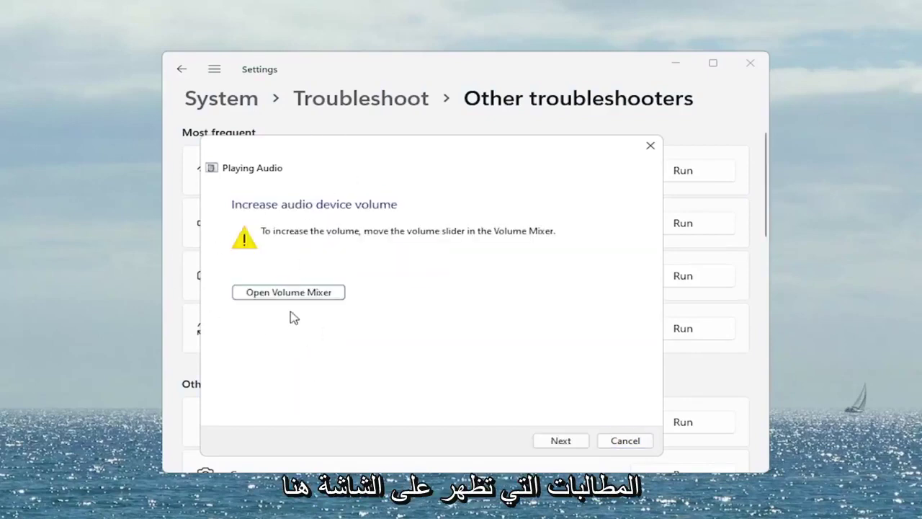
{"action": "left_click", "coordinate": [555, 440]}
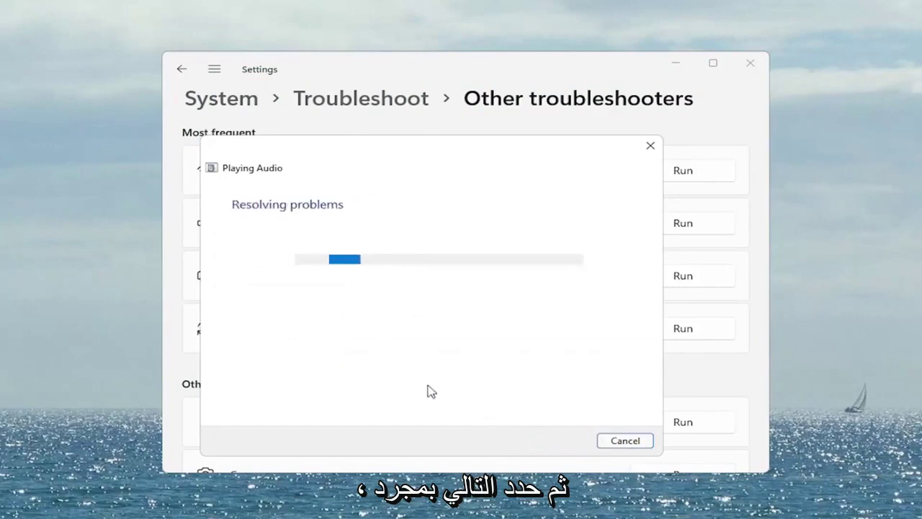
{"action": "left_click", "coordinate": [626, 442]}
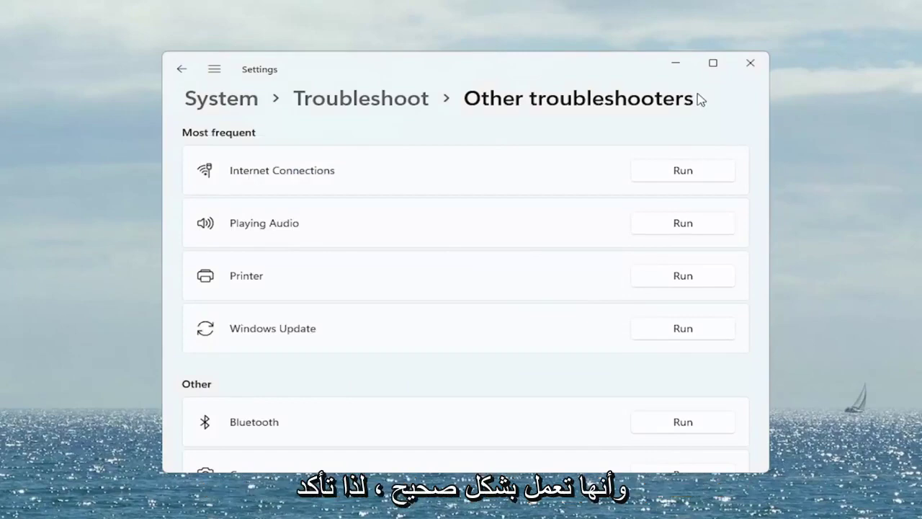
{"action": "left_click", "coordinate": [751, 65]}
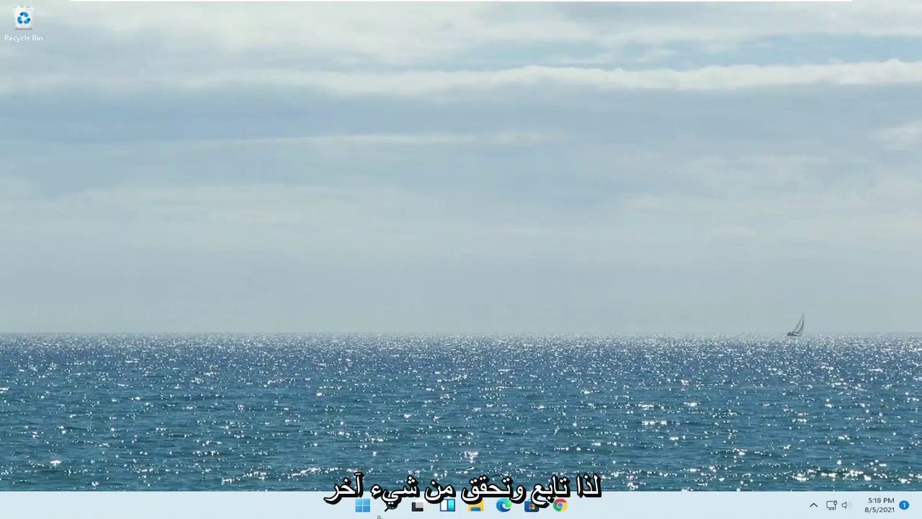
Step: Search Windows for 'update' and open the Check for updates best match
{"action": "left_click", "coordinate": [390, 505]}
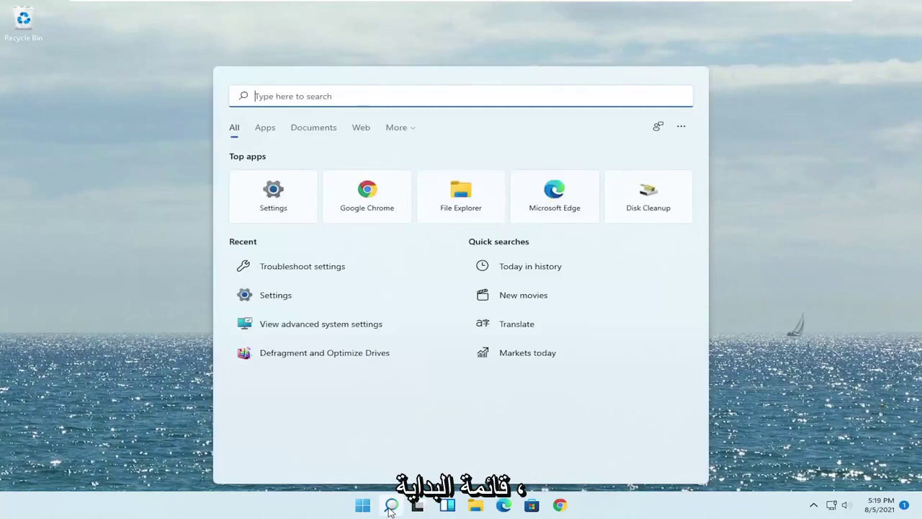
{"action": "type", "text": "update"}
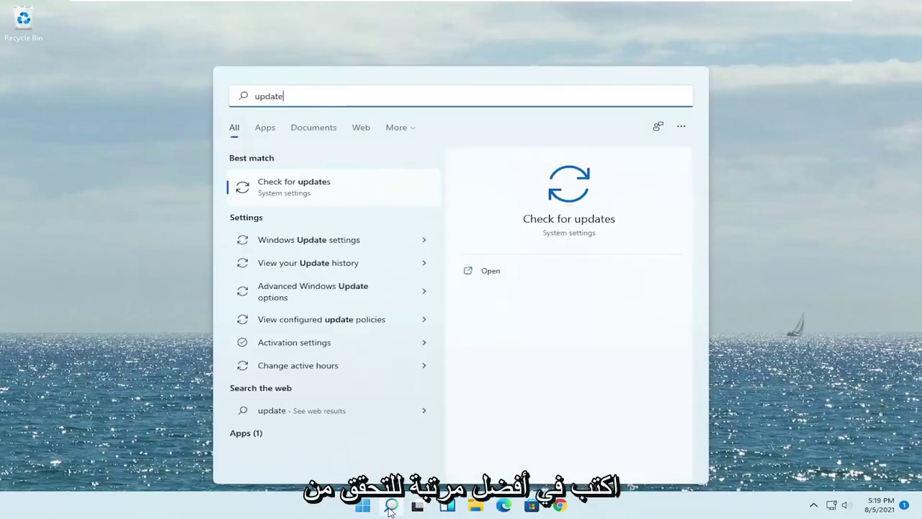
{"action": "left_click", "coordinate": [306, 189]}
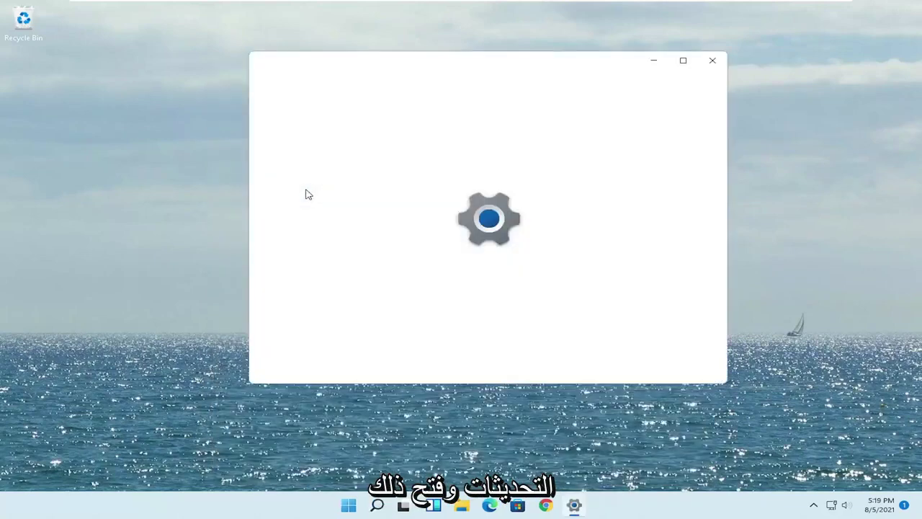